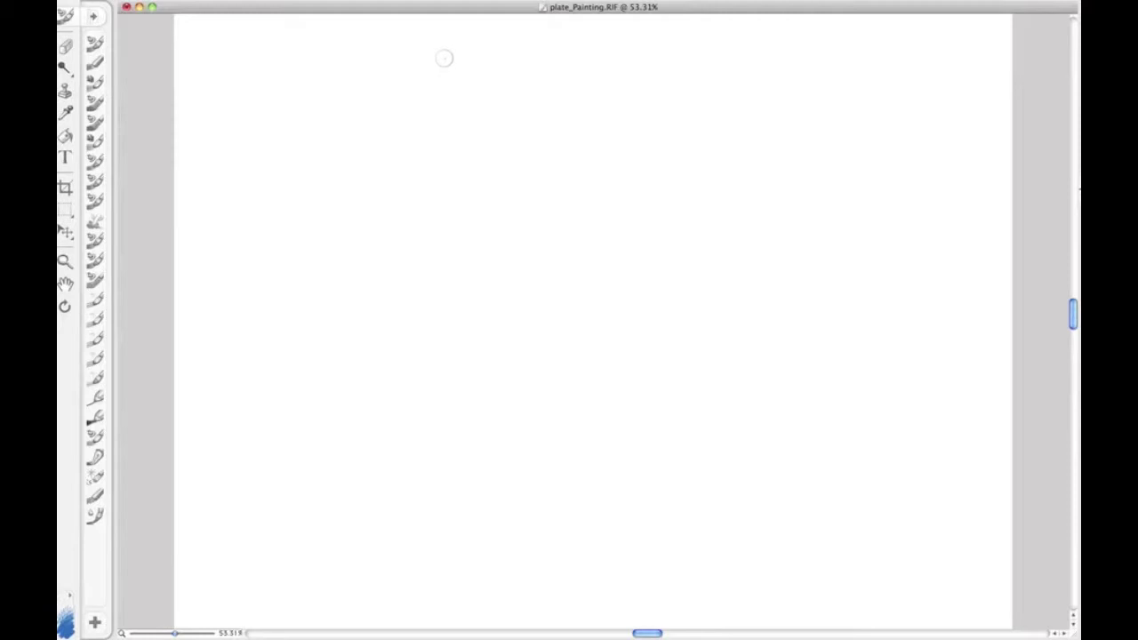
Step: Zoom out so the whole plate_Painting.RIF canvas fits in the window
key("super+minus")
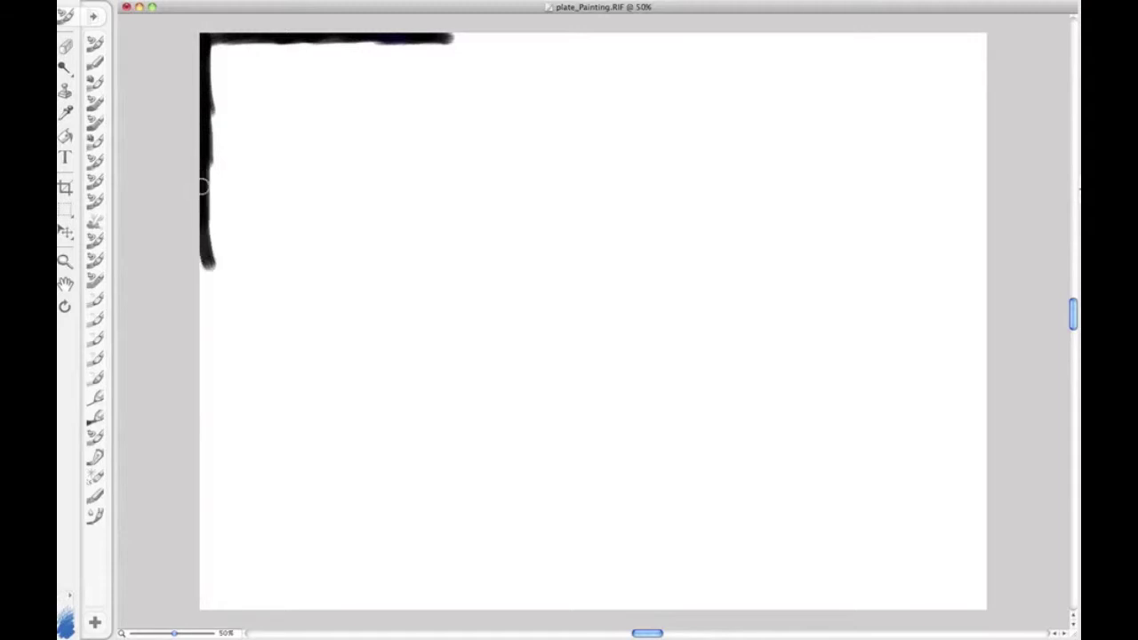
Step: Extend the black border down the left edge and add a red-orange stroke near the bottom
left_click_drag(203, 194, 213, 305)
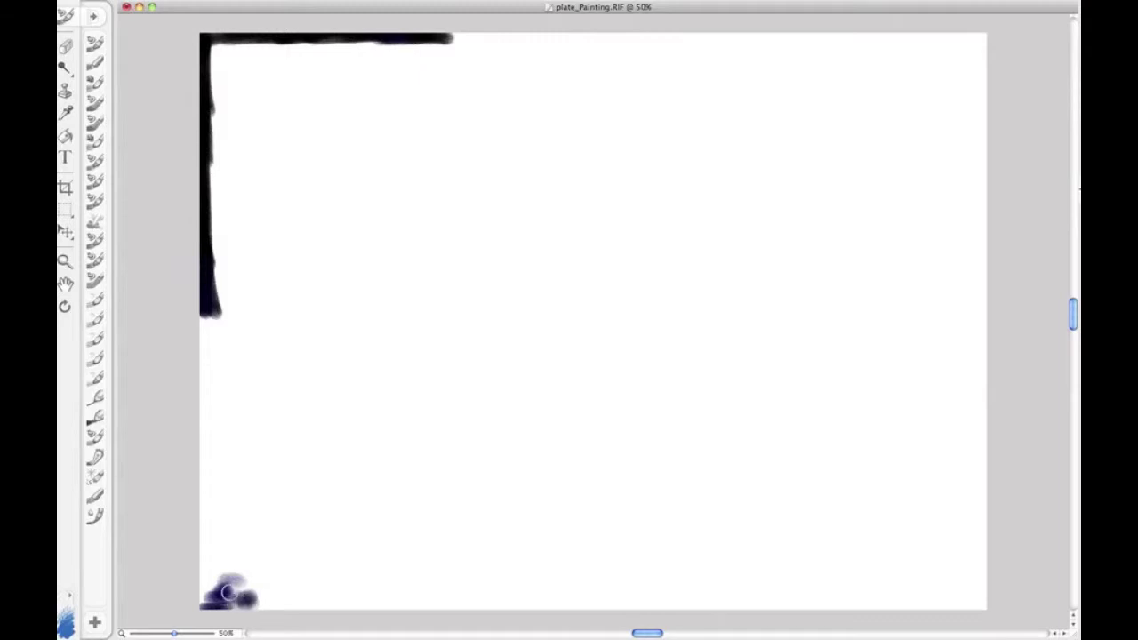
left_click_drag(238, 601, 204, 320)
mouse_move(752, 455)
left_mouse_down()
mouse_move(684, 514)
mouse_move(694, 503)
mouse_move(529, 542)
left_mouse_up()
Step: With a different brush variant, hatch solid blue strokes into the top-right corner
right_click(533, 553)
left_click(533, 555)
mouse_move(924, 39)
left_mouse_down()
mouse_move(982, 39)
mouse_move(836, 39)
mouse_move(983, 85)
left_mouse_up()
left_click_drag(907, 89, 983, 106)
left_click_drag(855, 85, 934, 98)
left_click_drag(867, 39, 983, 49)
Step: Add dark and grey diagonals at the upper left and a green-grey dab near the bottom
left_click_drag(378, 46, 293, 125)
mouse_move(405, 44)
left_mouse_down()
mouse_move(287, 172)
mouse_move(217, 271)
left_mouse_up()
left_click(436, 594)
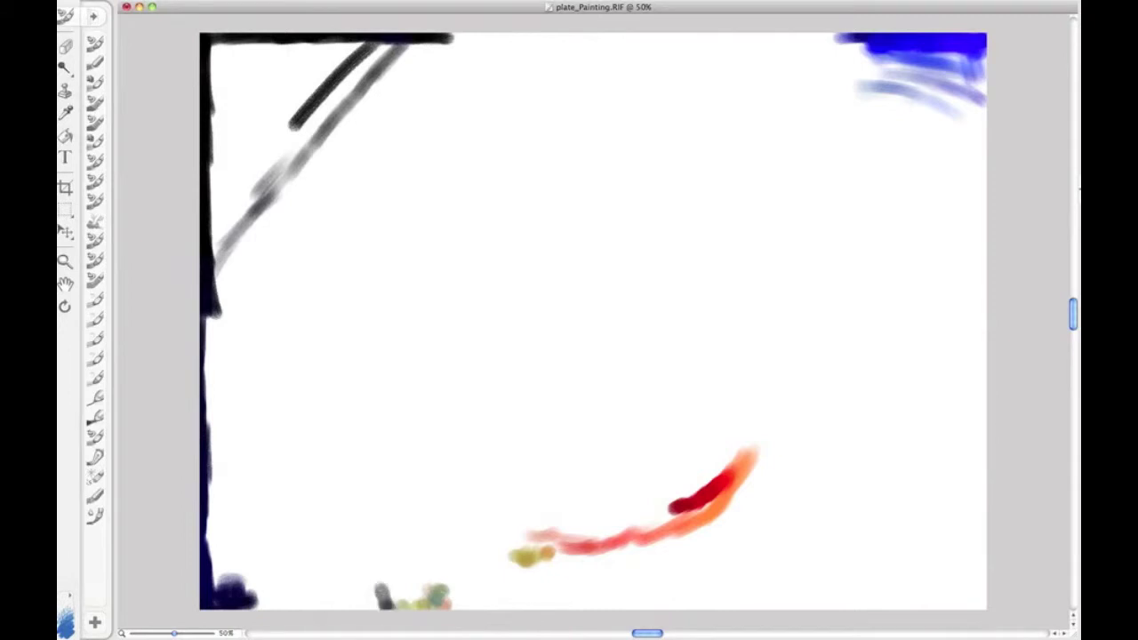
Step: Hatch and fill the lower-left corner with dark navy paint
left_click_drag(380, 594, 289, 560)
left_click_drag(209, 469, 316, 580)
left_click_drag(222, 498, 356, 605)
mouse_move(258, 603)
left_mouse_down()
mouse_move(221, 528)
mouse_move(258, 548)
left_mouse_up()
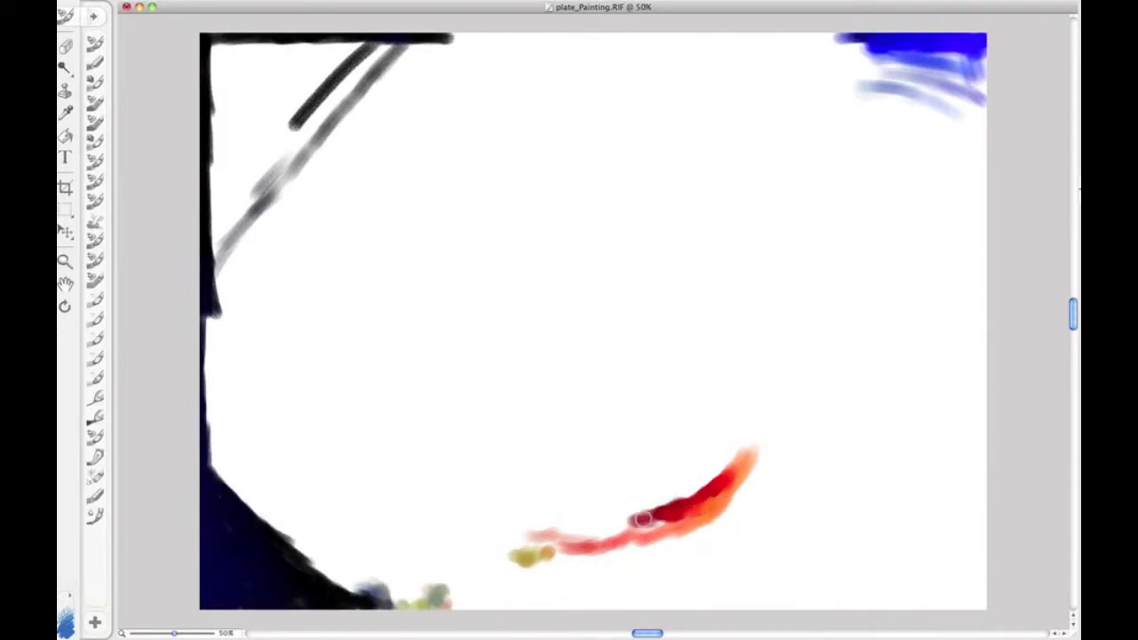
Step: Deepen the red-orange bottom stroke with dark red
left_click_drag(641, 519, 738, 471)
left_click_drag(578, 534, 756, 457)
right_click(721, 515)
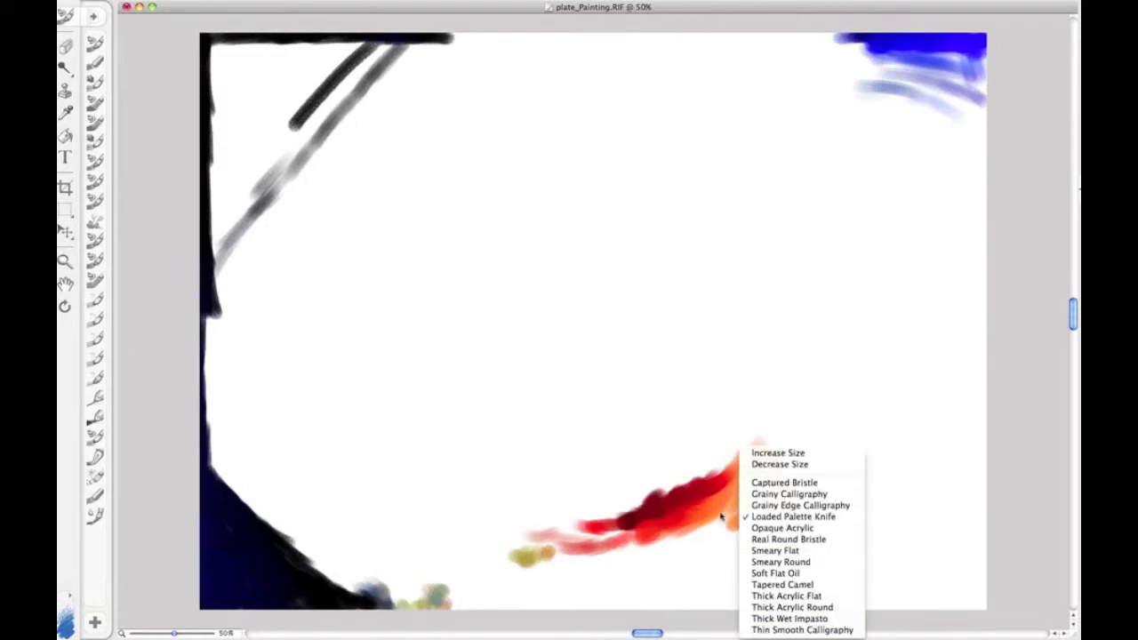
Step: Add orange at the red stroke's upper end and yellow-green below it
left_click_drag(721, 515, 769, 453)
right_click(602, 480)
left_click_drag(515, 564, 605, 577)
Step: With a new brush variant, extend green-olive and teal strokes along the bottom left
right_click(471, 487)
left_click(525, 597)
left_click_drag(511, 586, 453, 578)
mouse_move(525, 568)
left_mouse_down()
mouse_move(471, 591)
mouse_move(338, 565)
left_mouse_up()
mouse_move(480, 569)
left_mouse_down()
mouse_move(395, 582)
mouse_move(436, 529)
left_mouse_up()
mouse_move(422, 579)
left_mouse_down()
mouse_move(356, 573)
mouse_move(331, 514)
left_mouse_up()
Step: Run pink-red, orange-red and bright red strokes along the lower right and bottom
mouse_move(755, 546)
left_mouse_down()
mouse_move(902, 498)
mouse_move(982, 605)
left_mouse_up()
mouse_move(548, 600)
left_mouse_down()
mouse_move(969, 603)
mouse_move(980, 393)
left_mouse_up()
mouse_move(976, 294)
left_mouse_down()
mouse_move(978, 338)
mouse_move(907, 444)
mouse_move(922, 428)
mouse_move(978, 425)
mouse_move(960, 574)
left_mouse_up()
left_click_drag(594, 587, 658, 551)
Step: Thicken the black at the top-left corner and extend the top-right blue
mouse_move(391, 46)
left_mouse_down()
mouse_move(311, 61)
mouse_move(329, 76)
mouse_move(240, 231)
mouse_move(266, 124)
mouse_move(222, 124)
left_mouse_up()
left_click_drag(880, 62, 823, 43)
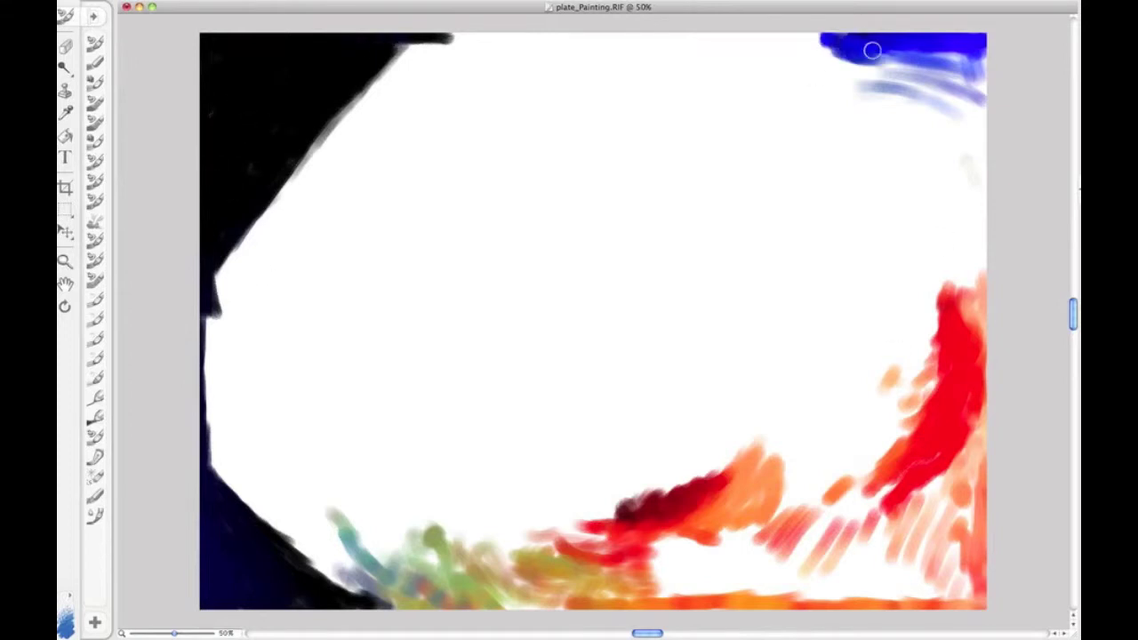
left_click_drag(337, 125, 507, 36)
Step: Paint blue strokes across the left-middle of the plate
left_click_drag(391, 502, 302, 392)
left_click_drag(338, 481, 258, 355)
left_click_drag(302, 462, 240, 266)
left_click_drag(258, 267, 316, 363)
Step: Sweep a long red arc up to the right edge and fill between the arcs with orange
mouse_move(898, 475)
left_mouse_down()
mouse_move(738, 547)
mouse_move(640, 560)
mouse_move(881, 490)
mouse_move(944, 354)
left_mouse_up()
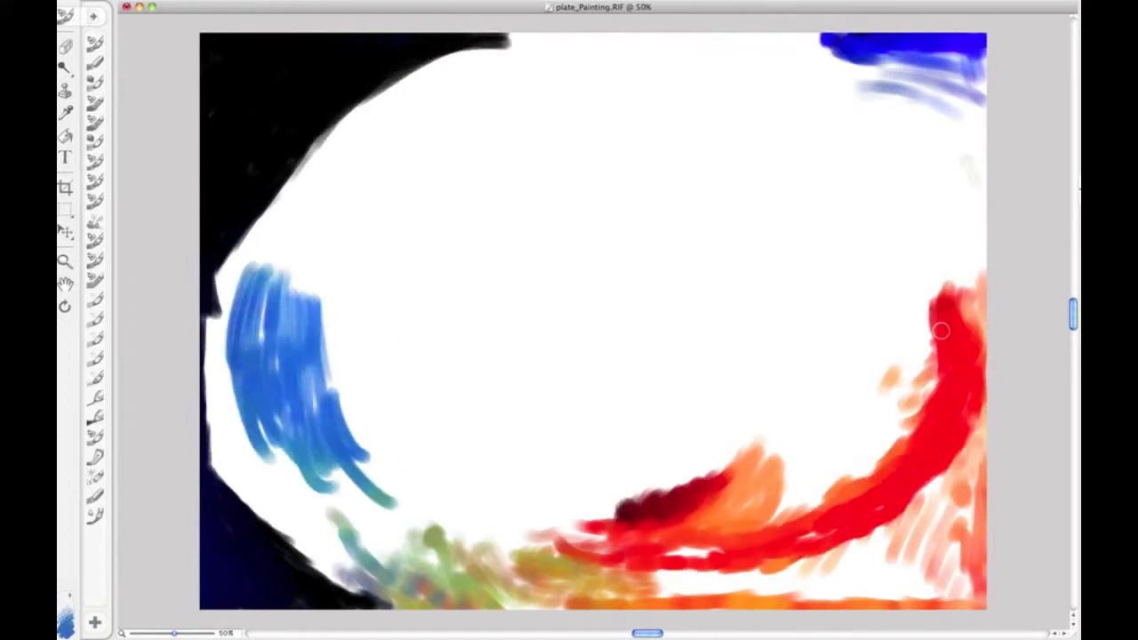
left_click_drag(929, 302, 854, 330)
mouse_move(627, 516)
left_mouse_down()
mouse_move(484, 502)
mouse_move(825, 532)
mouse_move(764, 480)
mouse_move(925, 373)
mouse_move(711, 471)
left_mouse_up()
left_click_drag(898, 347, 738, 445)
Step: With another variant, paint dark blue down the plate's left and blend it into the lower-left green and teal
right_click(848, 565)
left_click(938, 566)
mouse_move(227, 324)
left_mouse_down()
mouse_move(213, 436)
mouse_move(266, 484)
mouse_move(236, 440)
mouse_move(383, 568)
left_mouse_up()
mouse_move(328, 498)
left_mouse_down()
mouse_move(463, 560)
mouse_move(293, 542)
left_mouse_up()
left_click_drag(338, 462, 285, 533)
left_click_drag(232, 259, 210, 307)
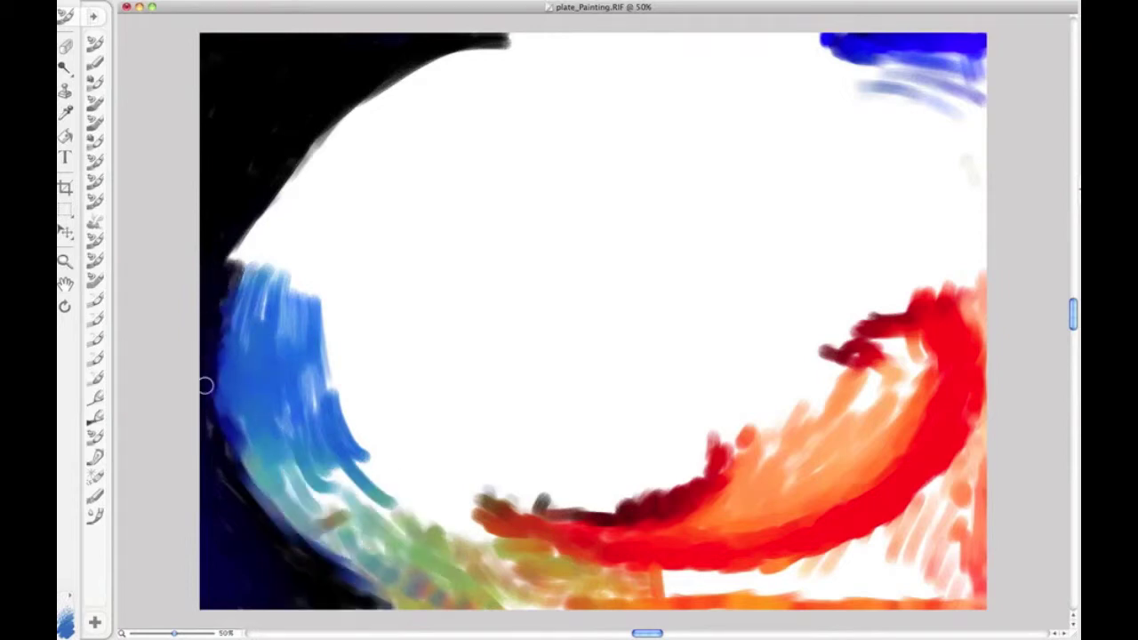
left_click_drag(257, 546, 400, 600)
left_click_drag(294, 462, 356, 533)
Step: Push blue into the white area, carry it up the left side, and darken the upper-left black edge
left_click_drag(329, 294, 285, 444)
left_click_drag(267, 227, 231, 267)
left_click_drag(355, 391, 373, 462)
mouse_move(409, 426)
left_mouse_down()
mouse_move(454, 396)
mouse_move(338, 418)
left_mouse_up()
left_click_drag(351, 337, 426, 409)
left_click_drag(382, 102, 347, 182)
left_click_drag(480, 54, 338, 160)
mouse_move(333, 204)
left_mouse_down()
mouse_move(404, 156)
mouse_move(335, 261)
mouse_move(376, 119)
mouse_move(328, 181)
left_mouse_up()
left_click_drag(285, 222, 231, 306)
Step: Blend the orange and red at right and deepen the dark red plate rim
left_click_drag(609, 462, 610, 511)
mouse_move(835, 369)
left_mouse_down()
mouse_move(769, 478)
mouse_move(906, 356)
mouse_move(968, 275)
left_mouse_up()
left_click_drag(844, 315, 942, 280)
mouse_move(471, 40)
left_mouse_down()
mouse_move(546, 44)
mouse_move(534, 46)
left_mouse_up()
mouse_move(489, 498)
left_mouse_down()
mouse_move(622, 485)
mouse_move(822, 364)
left_mouse_up()
mouse_move(738, 445)
left_mouse_down()
mouse_move(702, 355)
mouse_move(836, 367)
mouse_move(774, 365)
mouse_move(738, 320)
left_mouse_up()
left_click_drag(711, 391, 702, 320)
left_click_drag(605, 436, 613, 493)
Step: Smooth the blue-green lower-left curve and blend the blue tip with dark purple
mouse_move(507, 515)
left_mouse_down()
mouse_move(404, 448)
mouse_move(348, 470)
left_mouse_up()
mouse_move(374, 516)
left_mouse_down()
mouse_move(300, 287)
mouse_move(427, 508)
left_mouse_up()
mouse_move(373, 551)
left_mouse_down()
mouse_move(418, 530)
mouse_move(534, 596)
left_mouse_up()
mouse_move(382, 156)
left_mouse_down()
mouse_move(449, 151)
mouse_move(355, 223)
left_mouse_up()
mouse_move(436, 165)
left_mouse_down()
mouse_move(421, 204)
mouse_move(366, 229)
mouse_move(394, 338)
mouse_move(429, 240)
mouse_move(440, 338)
left_mouse_up()
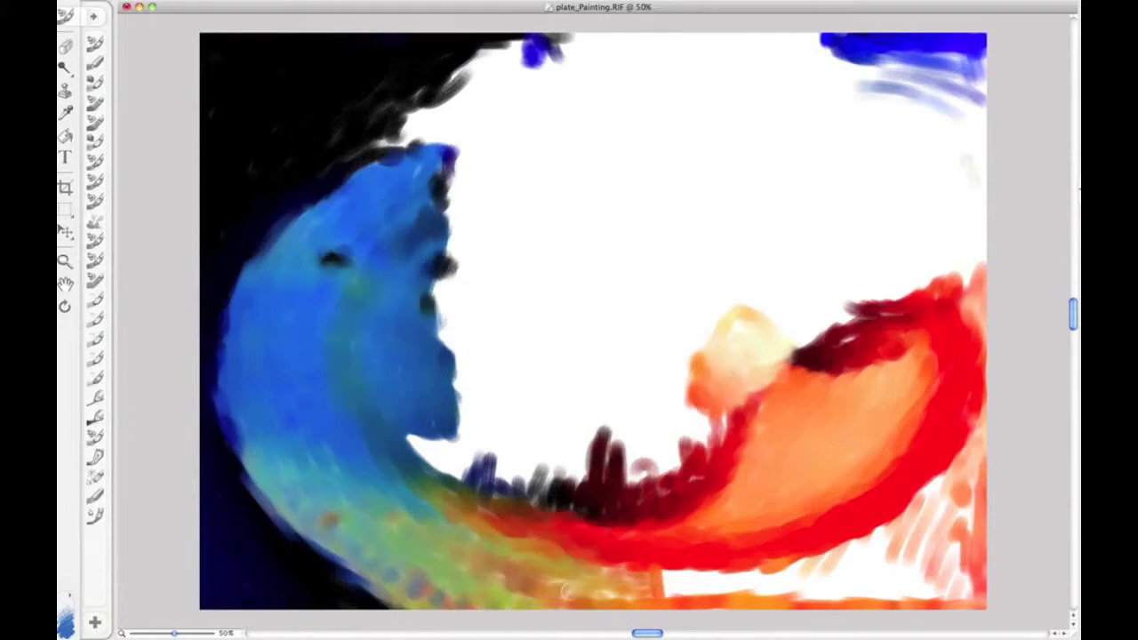
Step: Cover the bottom white gap, extend dark red, and smear blue down the right edge
left_click_drag(566, 588, 552, 563)
left_click_drag(798, 351, 862, 312)
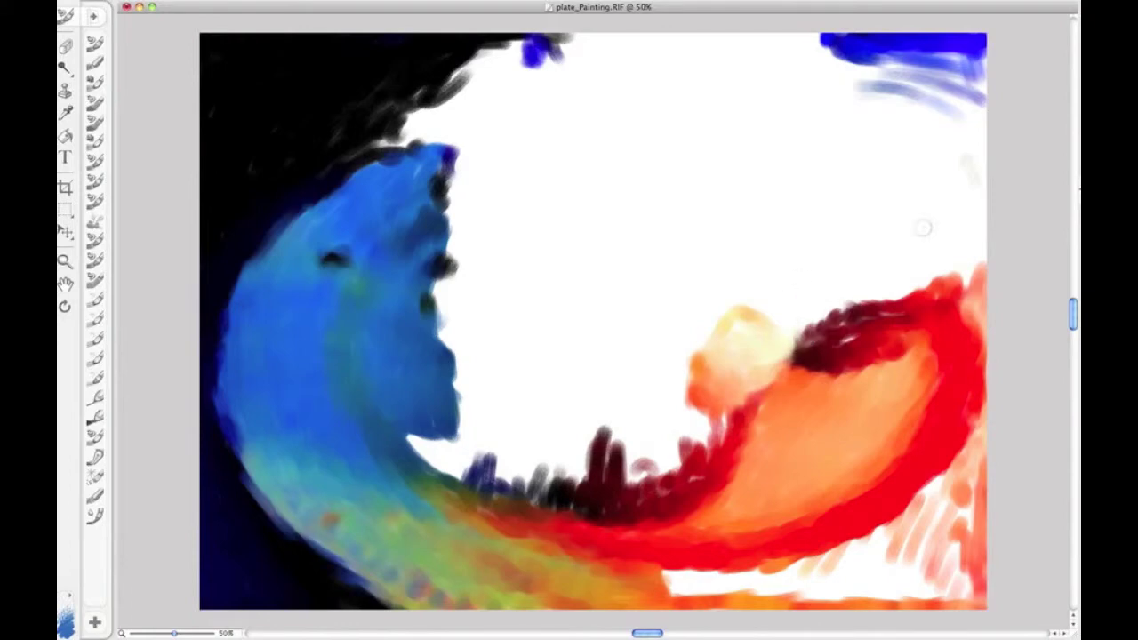
left_click_drag(977, 53, 976, 147)
left_click_drag(411, 449, 569, 436)
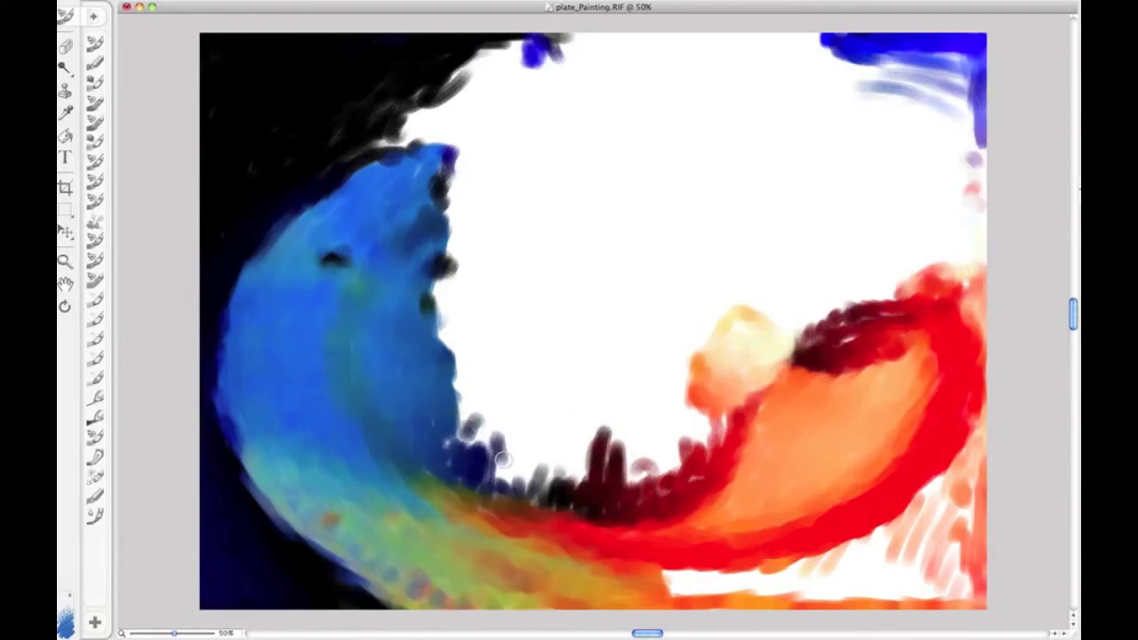
right_click(559, 428)
Step: Dab red, green and yellow for the first cupcake top
key("Escape")
left_click_drag(702, 302, 766, 293)
left_click_drag(694, 271, 725, 277)
left_click_drag(712, 324, 751, 280)
mouse_move(515, 408)
left_mouse_down()
mouse_move(560, 506)
mouse_move(632, 452)
mouse_move(623, 432)
mouse_move(565, 436)
left_mouse_up()
Step: Dab green, orange and maroon along the cupcake base
left_click_drag(568, 382, 671, 302)
left_click_drag(462, 364, 623, 391)
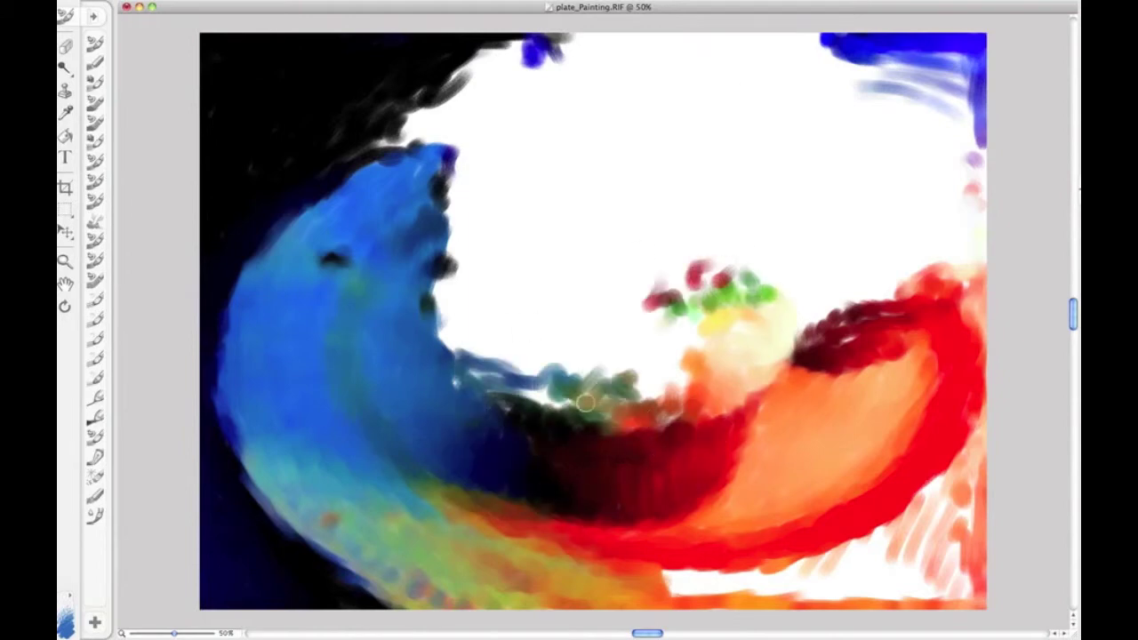
left_click_drag(515, 409, 676, 356)
left_click_drag(649, 320, 657, 400)
Step: Cover the bottom-right white streaks with orange-red paint
left_click_drag(942, 480, 960, 560)
left_click_drag(675, 596, 853, 578)
mouse_move(968, 595)
left_mouse_down()
mouse_move(782, 569)
mouse_move(951, 507)
mouse_move(898, 569)
left_mouse_up()
left_click_drag(755, 276, 822, 320)
Step: Add green, blue and dark teal dabs beside the cupcake base
left_click_drag(462, 369, 549, 409)
mouse_move(525, 334)
left_mouse_down()
mouse_move(507, 430)
mouse_move(445, 302)
left_mouse_up()
left_click_drag(578, 400, 676, 338)
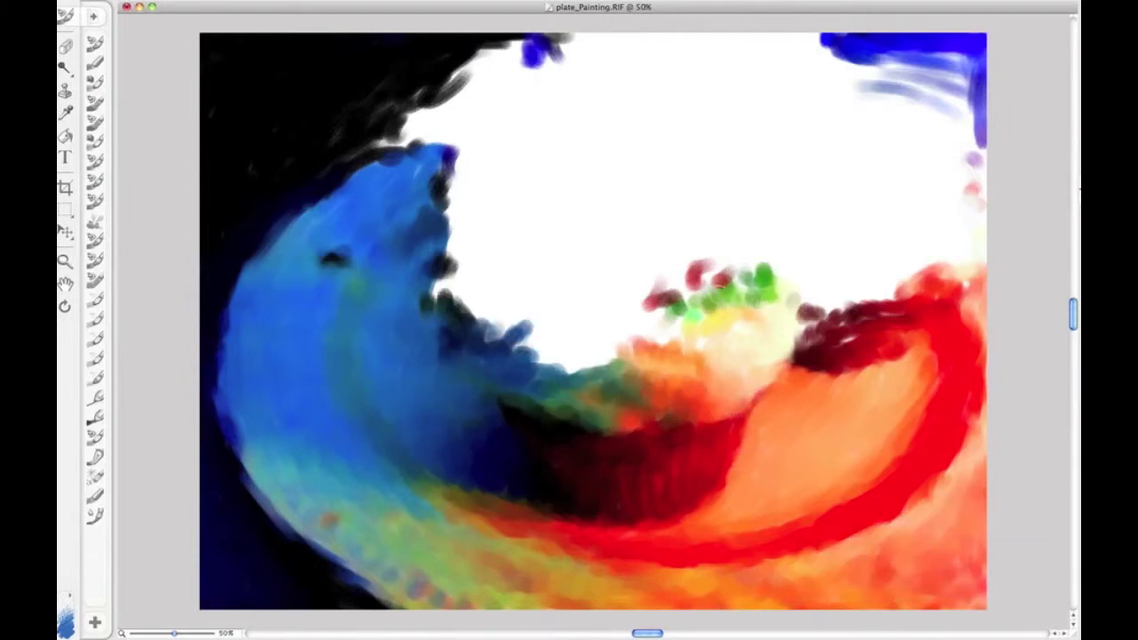
Step: Build rows of red cupcake dabs with teal-blue and dark green dabs beneath
left_click_drag(791, 356, 836, 307)
left_click_drag(480, 329, 574, 351)
mouse_move(658, 307)
left_mouse_down()
mouse_move(533, 289)
mouse_move(640, 294)
left_mouse_up()
left_click_drag(586, 320, 657, 329)
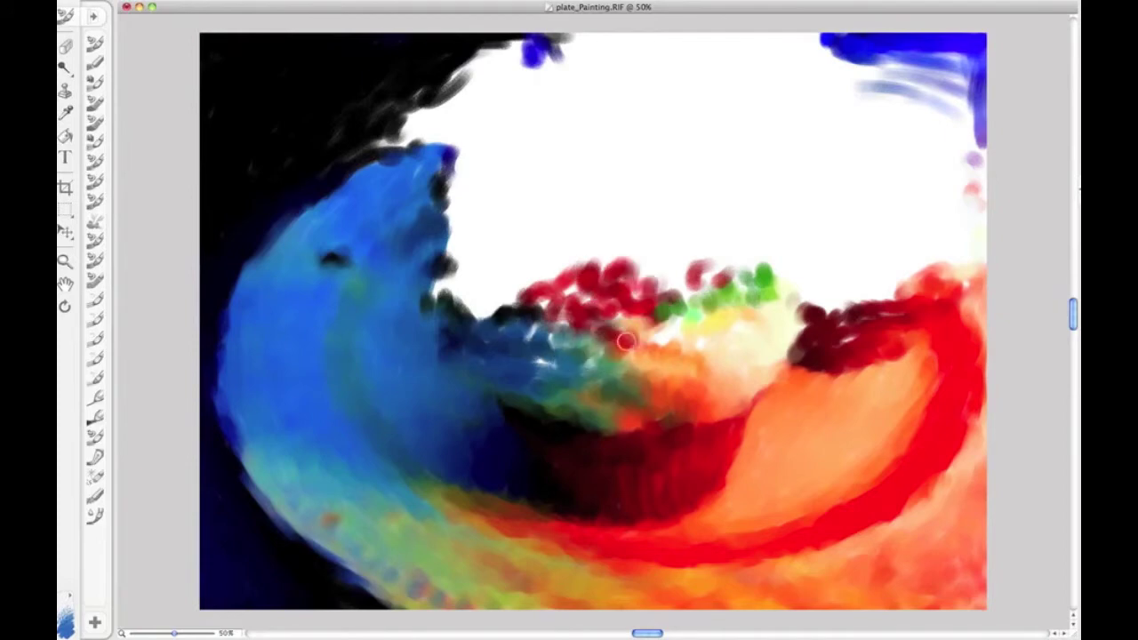
left_click_drag(525, 284, 623, 329)
mouse_move(476, 299)
left_mouse_down()
mouse_move(663, 421)
mouse_move(720, 280)
left_mouse_up()
mouse_move(435, 302)
left_mouse_down()
mouse_move(542, 285)
mouse_move(523, 339)
left_mouse_up()
Step: Grow the red cupcake mass upward and rightward, covering the top-left white with black
mouse_move(512, 298)
left_mouse_down()
mouse_move(444, 267)
mouse_move(595, 222)
mouse_move(658, 267)
mouse_move(584, 196)
mouse_move(604, 164)
left_mouse_up()
mouse_move(542, 200)
left_mouse_down()
mouse_move(458, 236)
mouse_move(525, 249)
mouse_move(449, 200)
left_mouse_up()
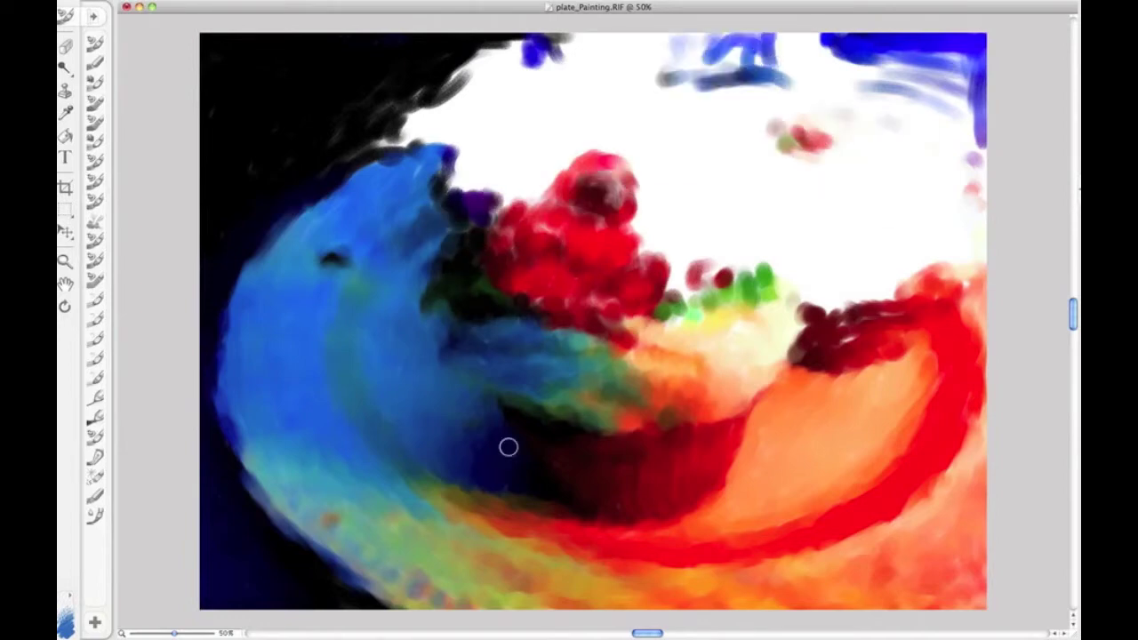
mouse_move(598, 39)
left_mouse_down()
mouse_move(386, 116)
mouse_move(507, 62)
mouse_move(481, 84)
left_mouse_up()
mouse_move(600, 302)
left_mouse_down()
mouse_move(655, 255)
mouse_move(736, 251)
mouse_move(680, 231)
mouse_move(729, 204)
mouse_move(696, 211)
left_mouse_up()
Step: Add blue and magenta dabs along the black edge and darken the red edges
mouse_move(445, 133)
left_mouse_down()
mouse_move(525, 76)
mouse_move(456, 132)
mouse_move(464, 179)
mouse_move(542, 165)
mouse_move(525, 183)
mouse_move(652, 257)
left_mouse_up()
mouse_move(597, 182)
left_mouse_down()
mouse_move(640, 169)
mouse_move(702, 178)
left_mouse_up()
mouse_move(965, 262)
left_mouse_down()
mouse_move(805, 293)
mouse_move(903, 302)
mouse_move(800, 240)
mouse_move(886, 310)
mouse_move(898, 267)
mouse_move(800, 210)
mouse_move(675, 98)
mouse_move(756, 160)
mouse_move(657, 89)
left_mouse_up()
Step: Fill the top background and top-right corner with blue dabs
left_click_drag(622, 45, 827, 40)
mouse_move(542, 44)
left_mouse_down()
mouse_move(662, 85)
mouse_move(800, 53)
mouse_move(774, 76)
mouse_move(844, 107)
mouse_move(969, 89)
mouse_move(773, 71)
left_mouse_up()
left_click_drag(871, 62, 973, 151)
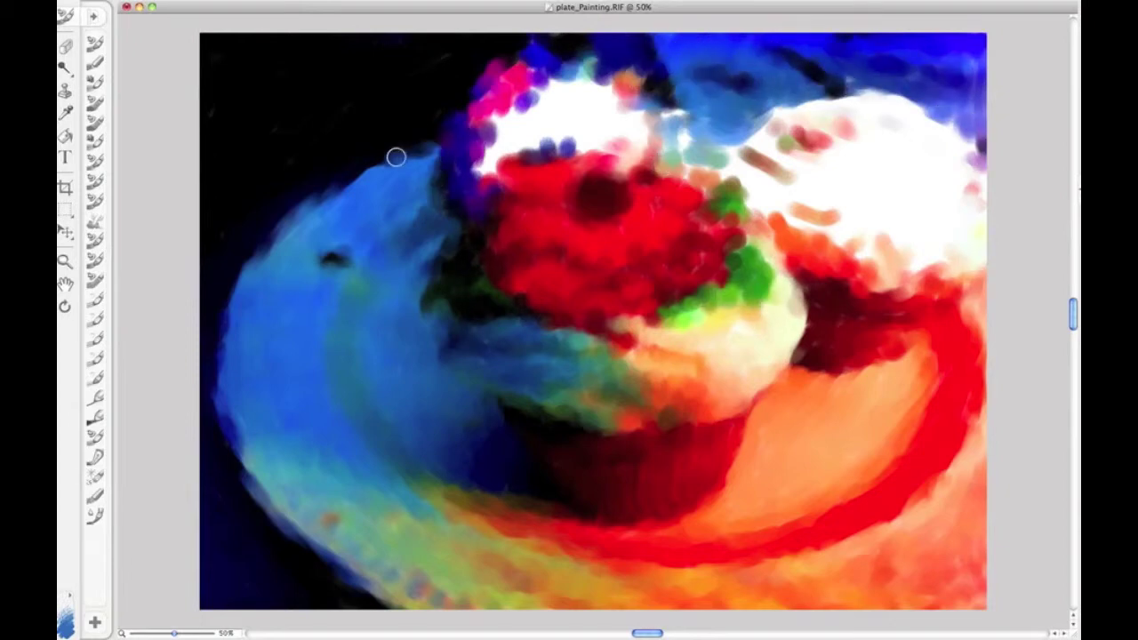
Step: Sprinkle coloured dots across the white frosting
left_click(498, 138)
left_click(576, 117)
left_click_drag(560, 108, 694, 185)
left_click_drag(531, 141, 595, 94)
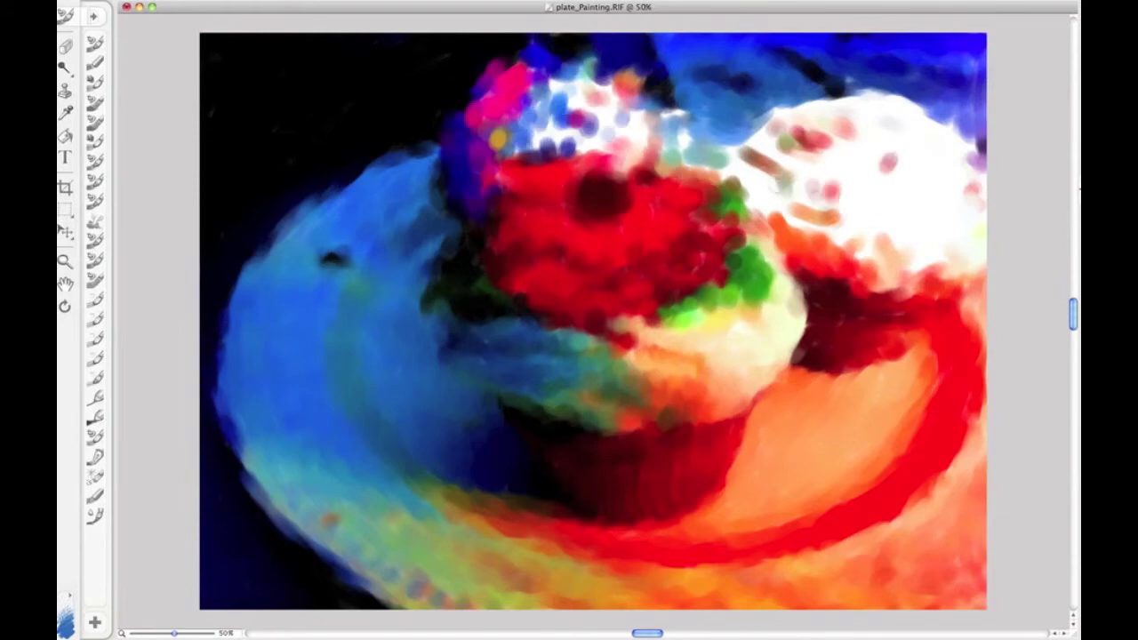
left_click_drag(824, 204, 889, 165)
mouse_move(889, 114)
left_mouse_down()
mouse_move(942, 151)
mouse_move(915, 267)
left_mouse_up()
Step: Cover the frosting gap between the cupcakes with darker and dark blue dabs
left_click_drag(676, 124, 765, 205)
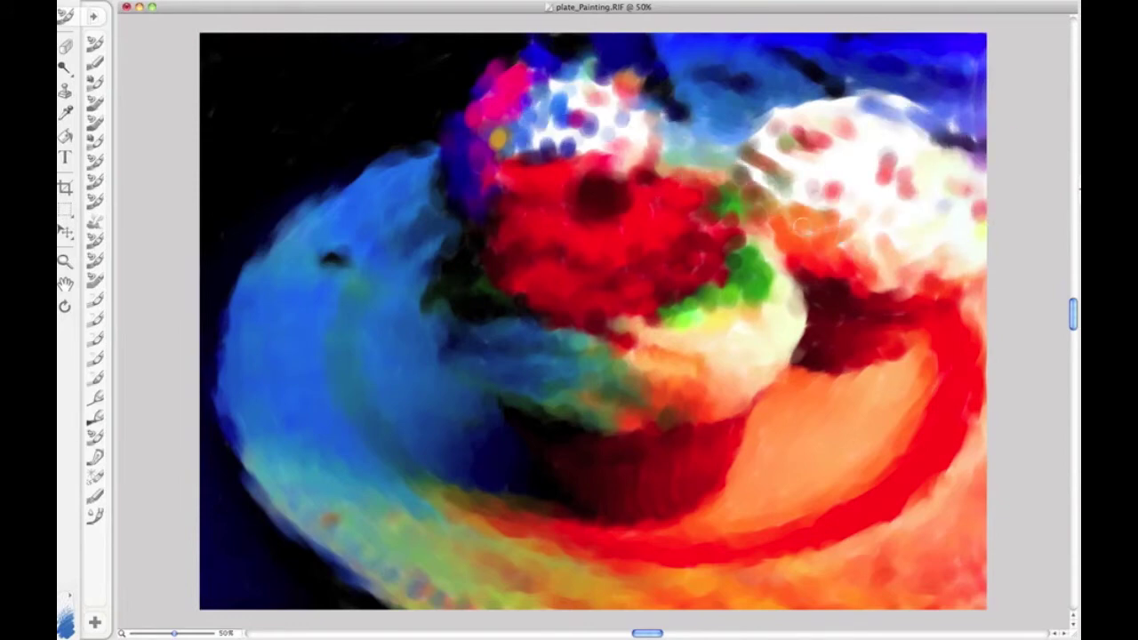
left_click_drag(756, 134, 800, 214)
mouse_move(722, 80)
left_mouse_down()
mouse_move(831, 213)
mouse_move(880, 133)
left_mouse_up()
scroll(880, 151, "left", 1)
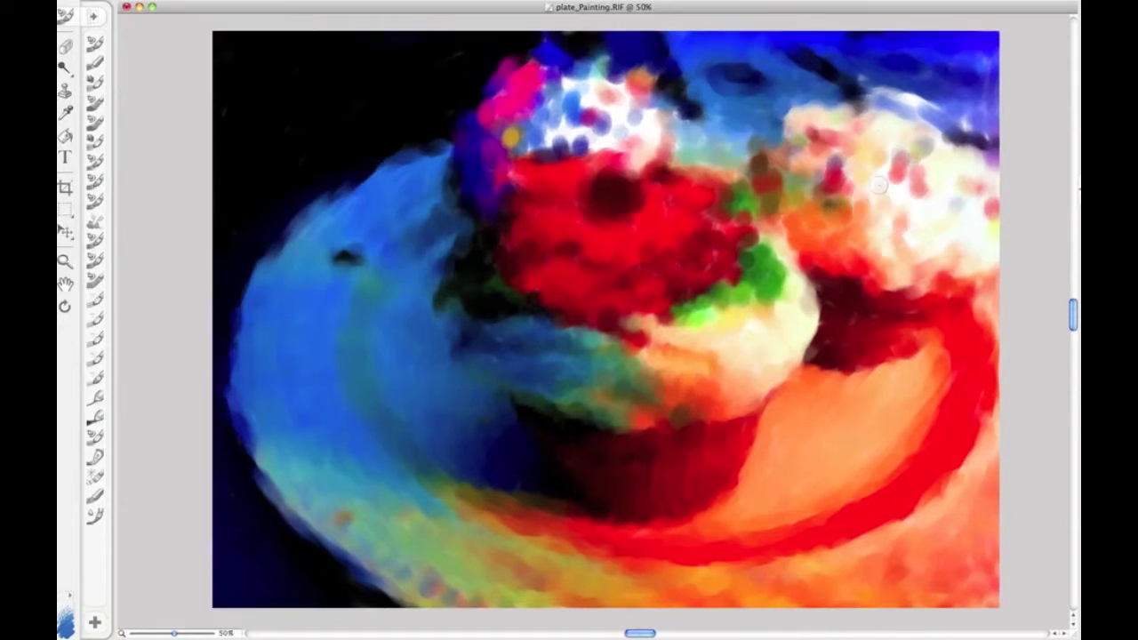
right_click(889, 199)
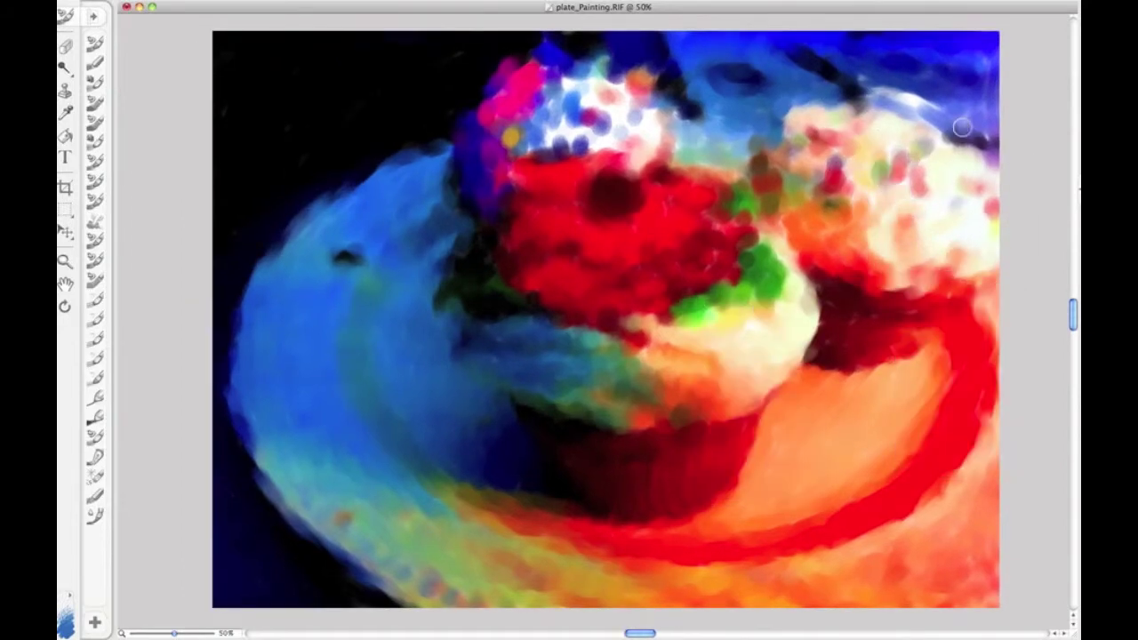
left_click_drag(836, 107, 945, 131)
Step: Dab dark blue and colour over the left cupcake's top and smooth the plate's blue left edge
left_click_drag(654, 134, 560, 89)
mouse_move(533, 137)
left_mouse_down()
mouse_move(634, 127)
mouse_move(521, 145)
mouse_move(578, 89)
left_mouse_up()
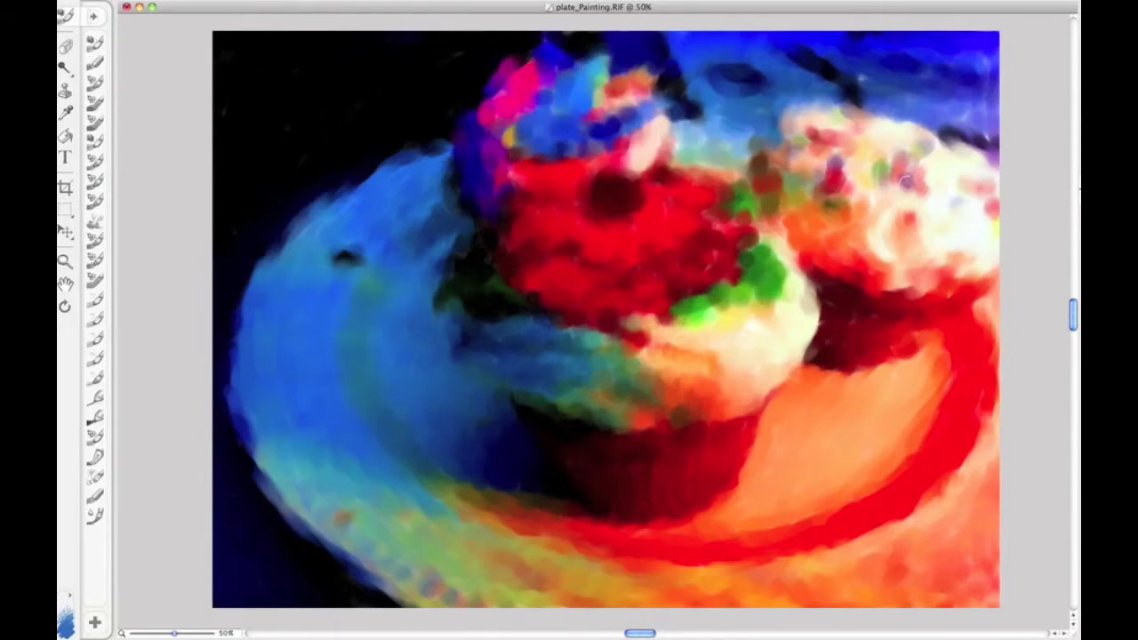
left_click_drag(634, 351, 694, 391)
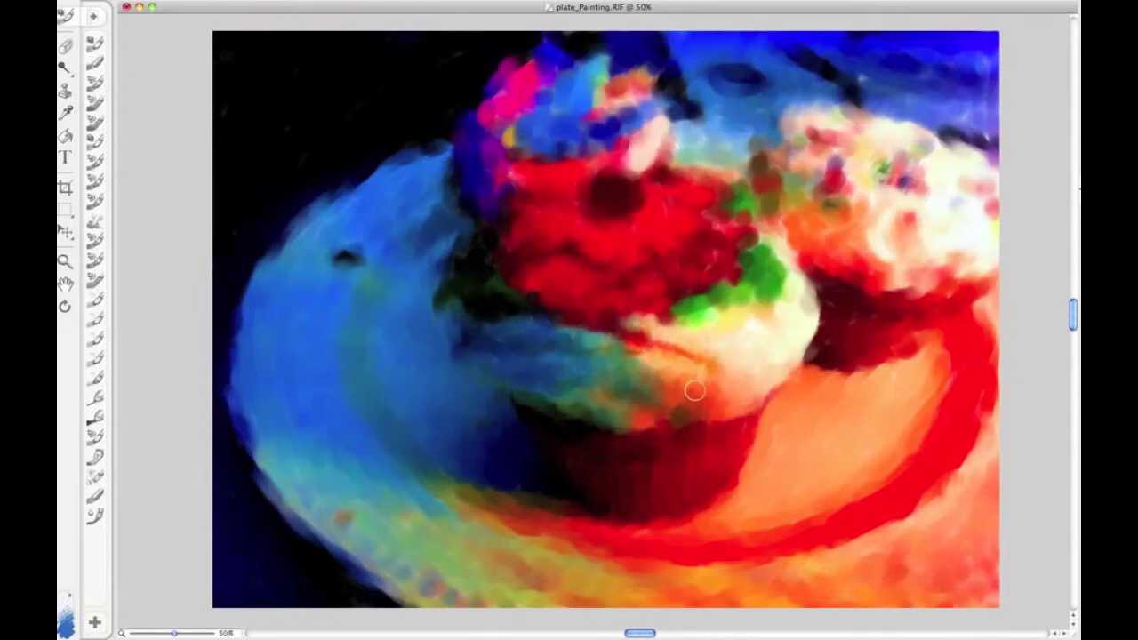
left_click_drag(252, 469, 252, 271)
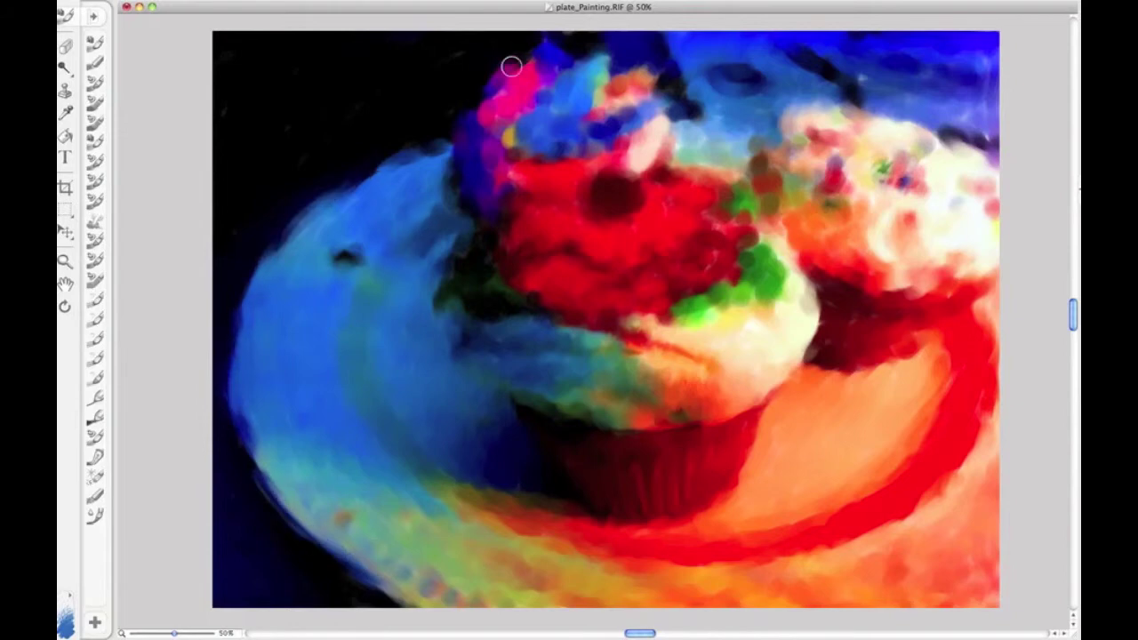
left_click_drag(486, 168, 593, 77)
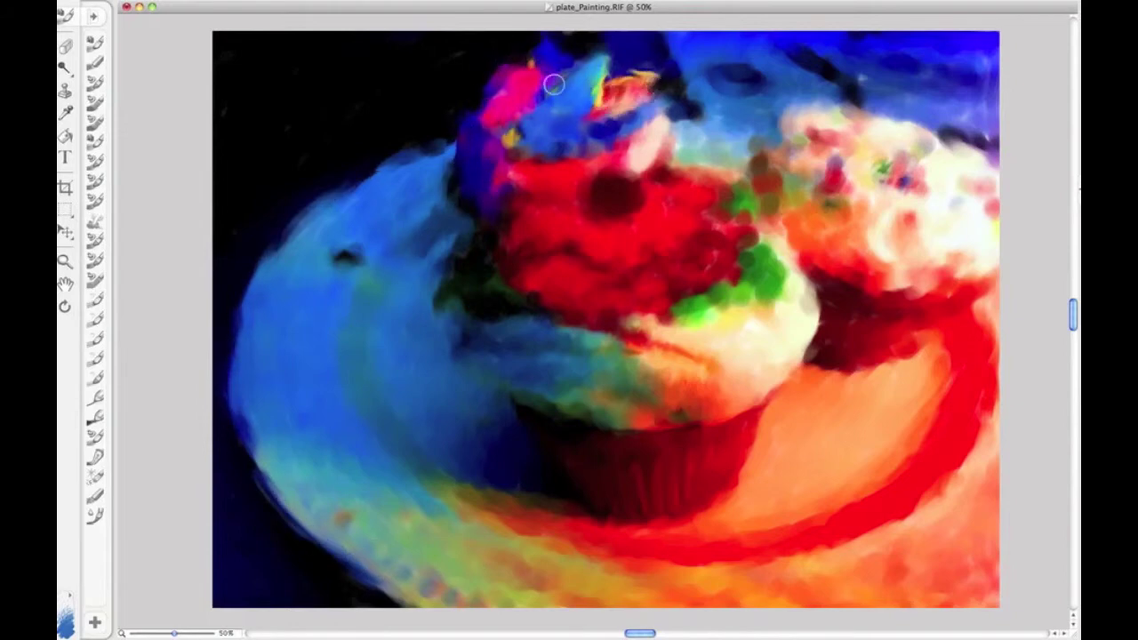
Step: Add sprinkles to the right frosting, blue-orange strokes on the left top, and smooth the blue plate
right_click(713, 154)
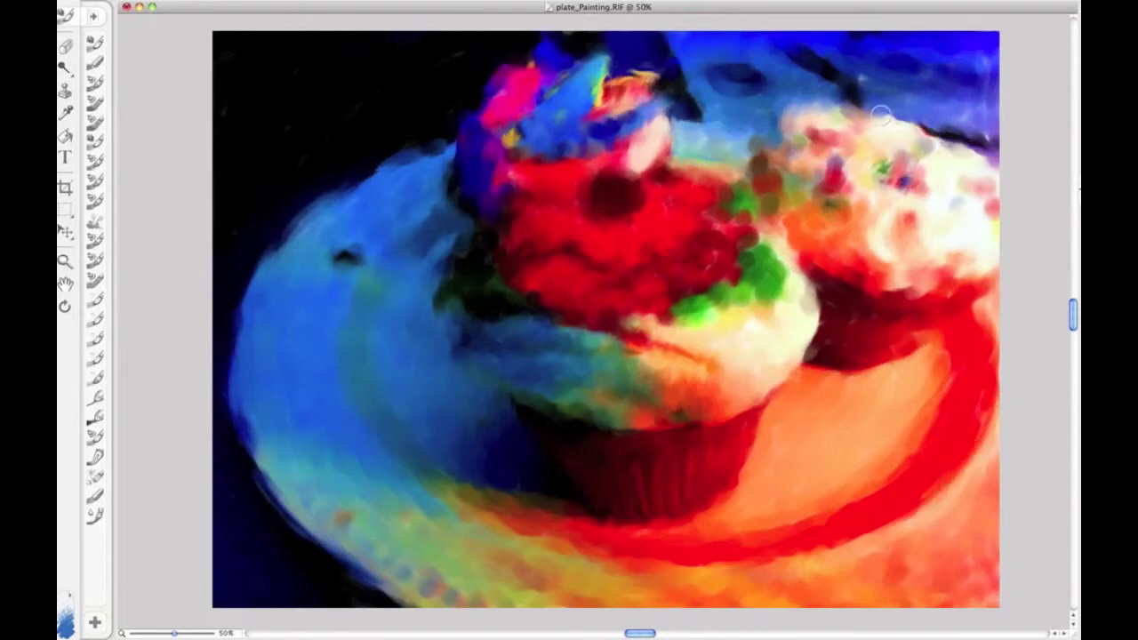
mouse_move(898, 124)
left_mouse_down()
mouse_move(743, 193)
mouse_move(699, 299)
mouse_move(736, 223)
left_mouse_up()
mouse_move(504, 184)
left_mouse_down()
mouse_move(642, 89)
mouse_move(569, 80)
left_mouse_up()
left_click(829, 206)
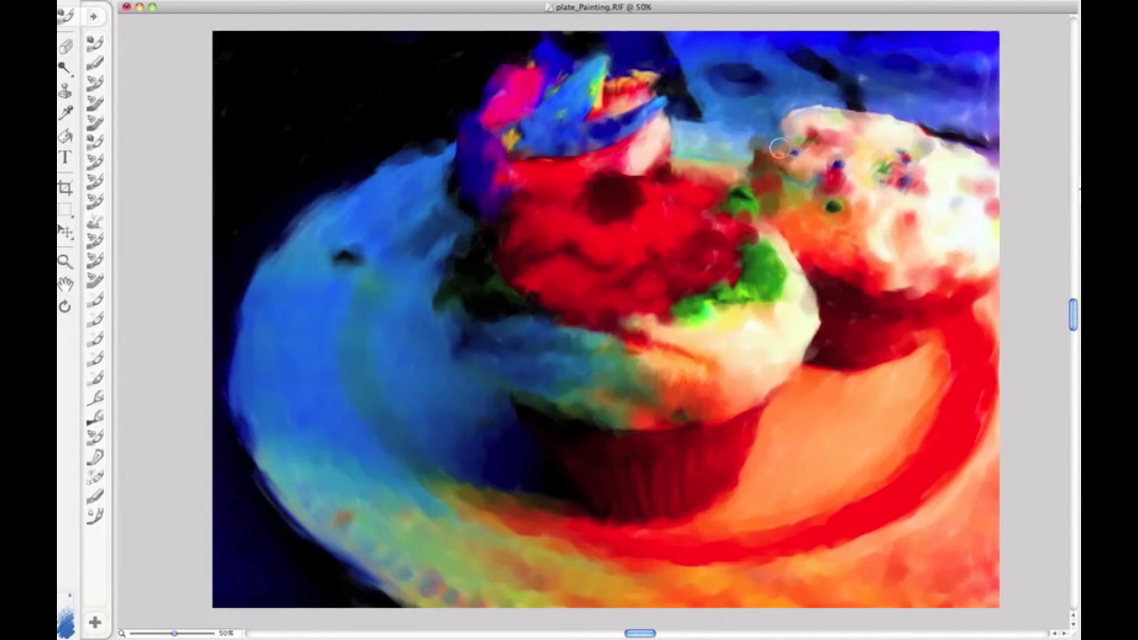
left_click_drag(911, 218, 977, 185)
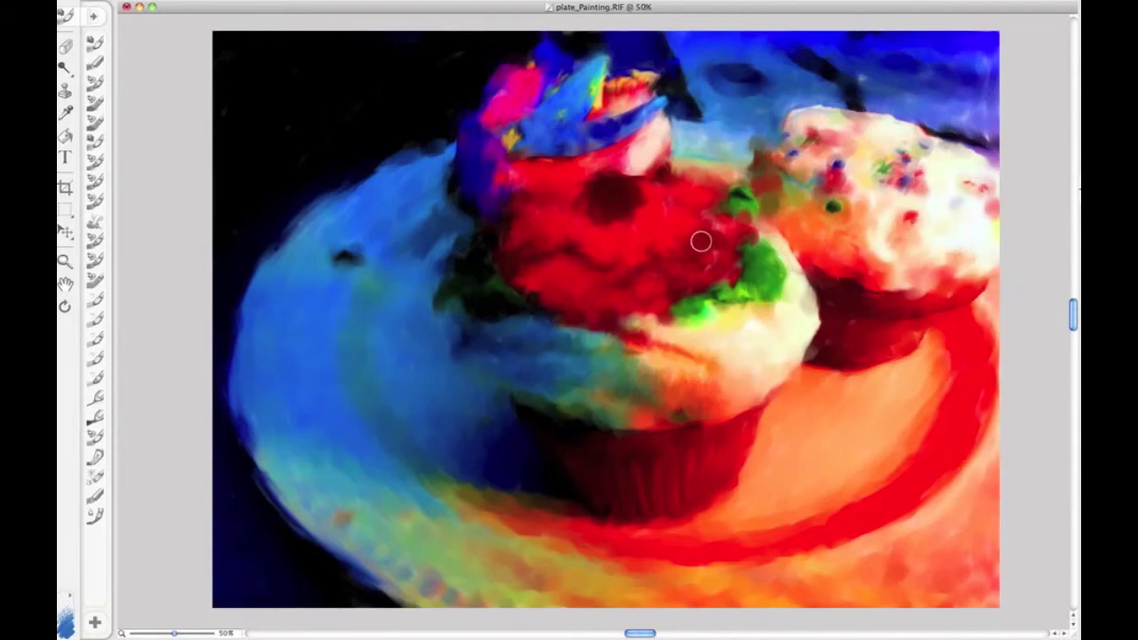
left_click(901, 97)
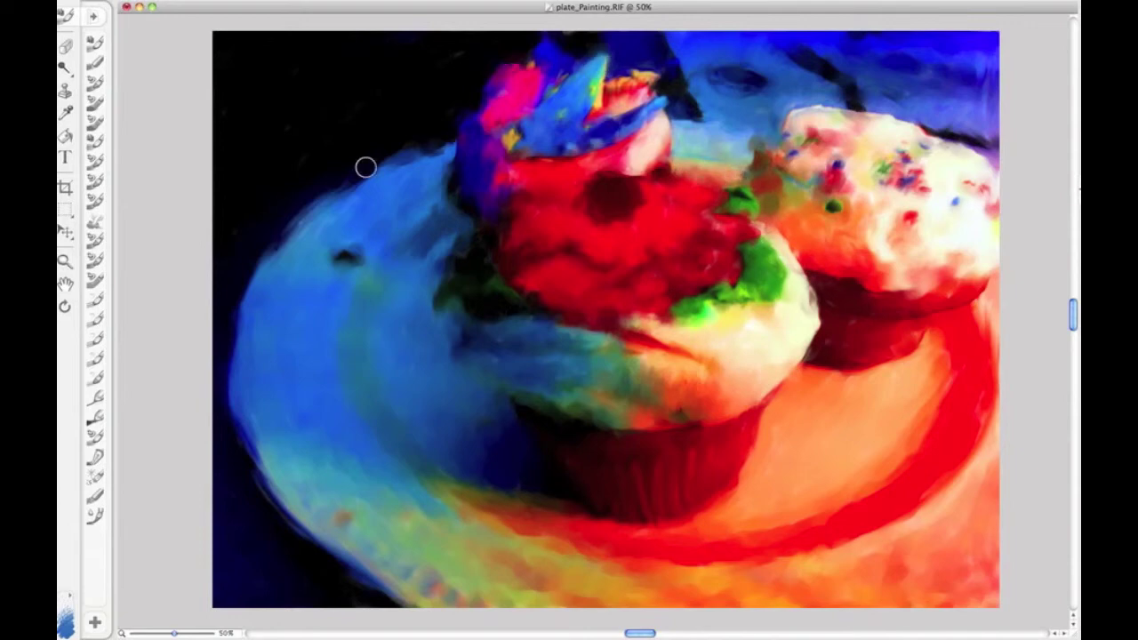
left_click_drag(363, 165, 293, 238)
left_click_drag(529, 310, 342, 253)
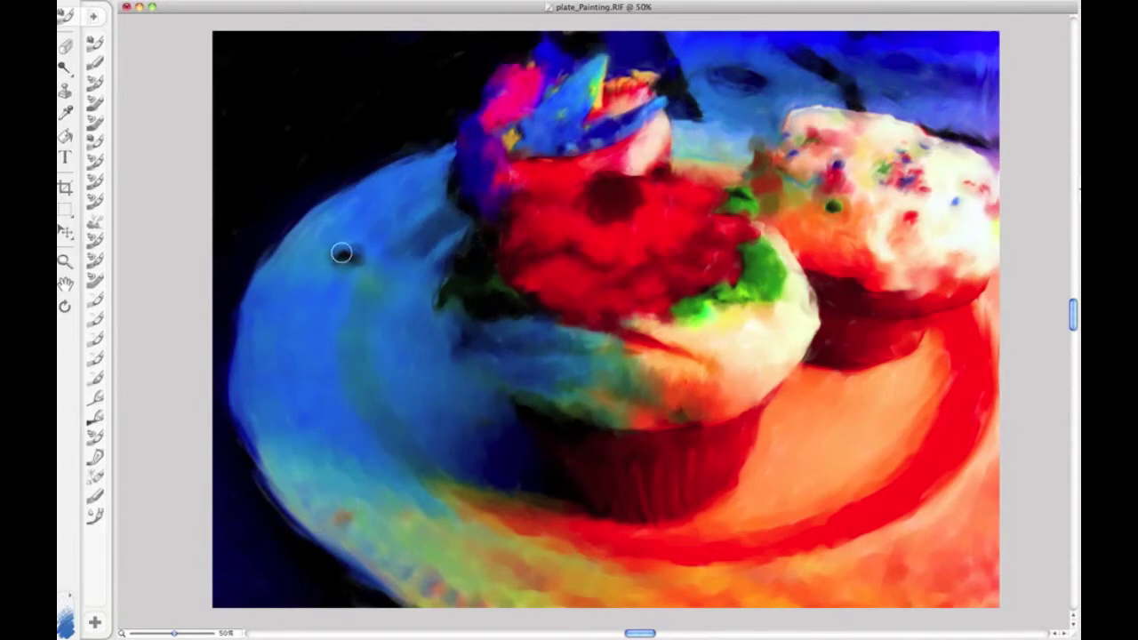
Step: Save the painting as 'Eye Candy.rif' in RIFF format to the screen captures folder
right_click(927, 488)
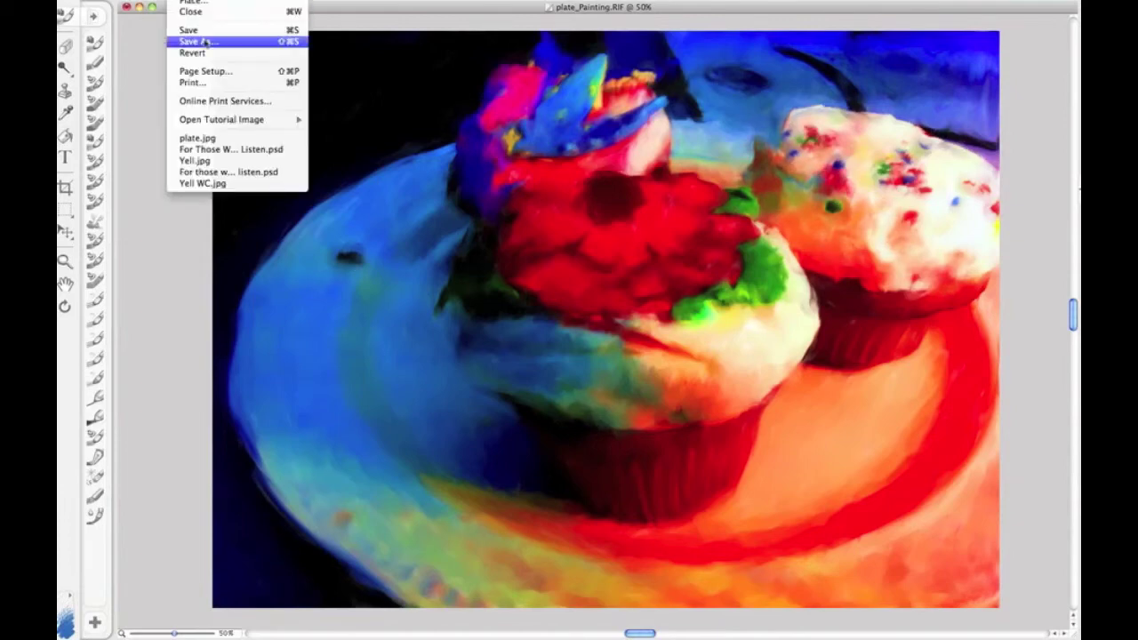
left_click(190, 44)
type("Eye Candy.rif")
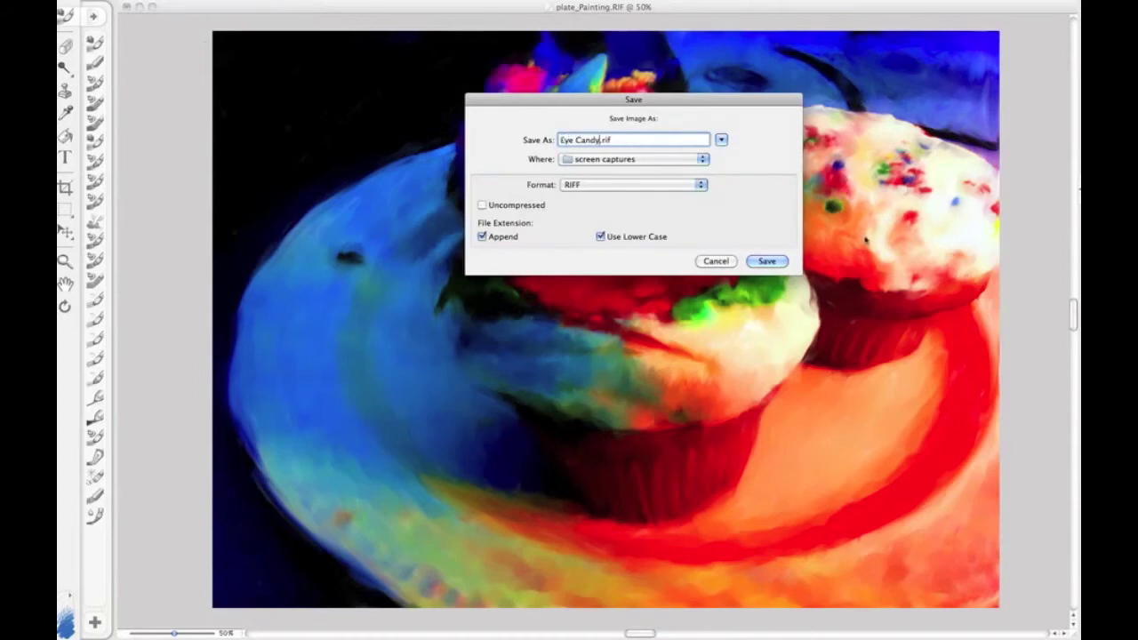
left_click(772, 262)
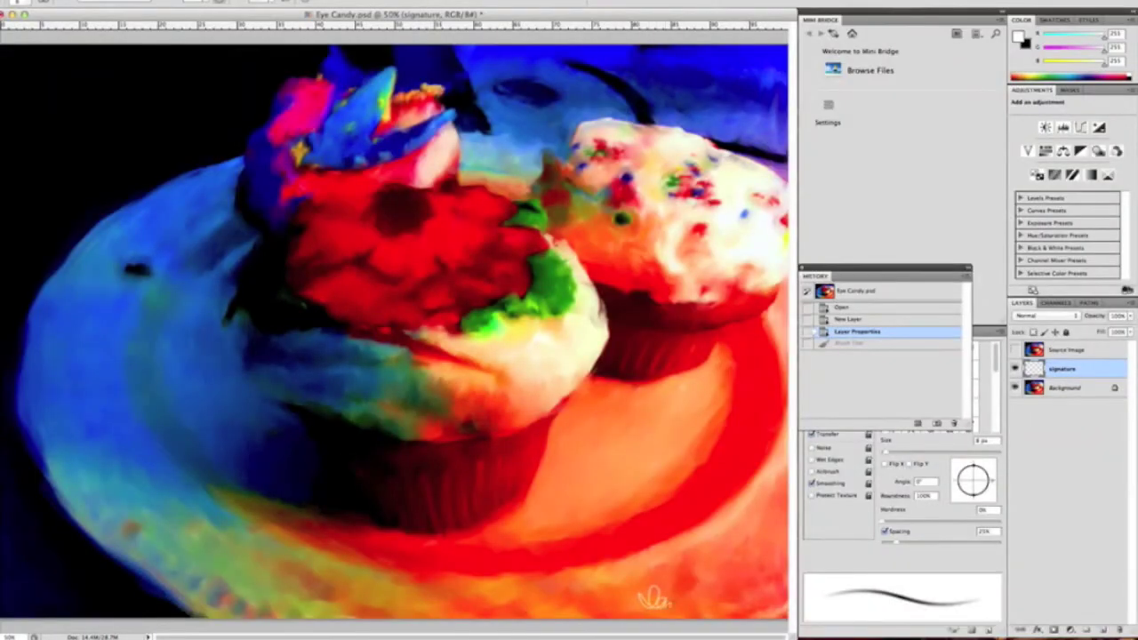
Step: Brush two signature strokes into the lower-right corner on the signature layer
left_click_drag(667, 597, 676, 603)
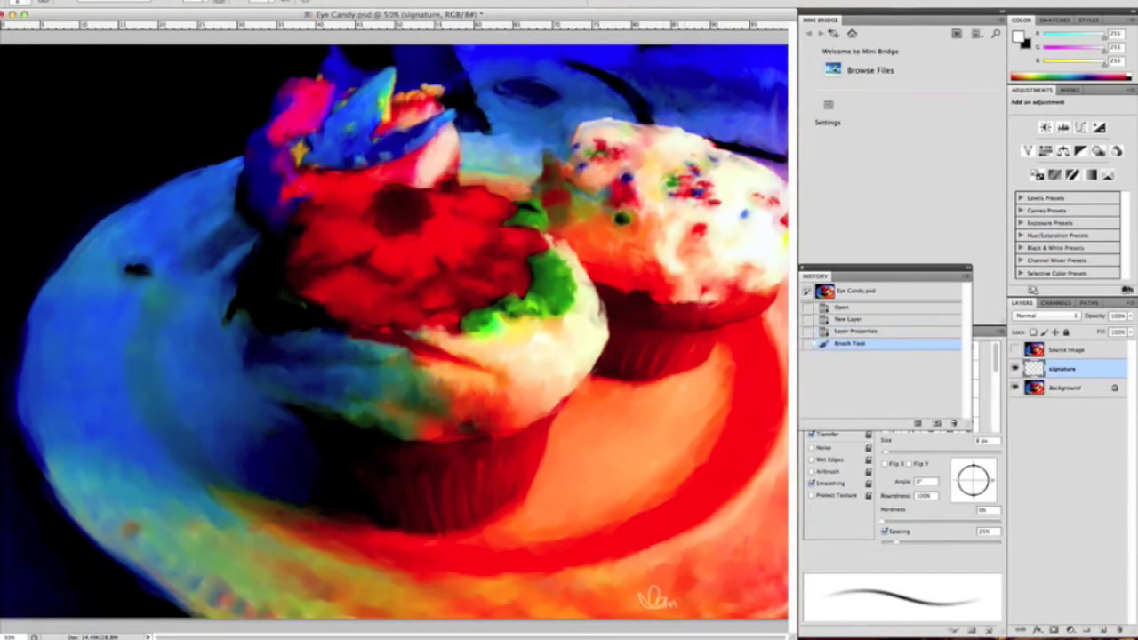
left_click_drag(698, 598, 764, 587)
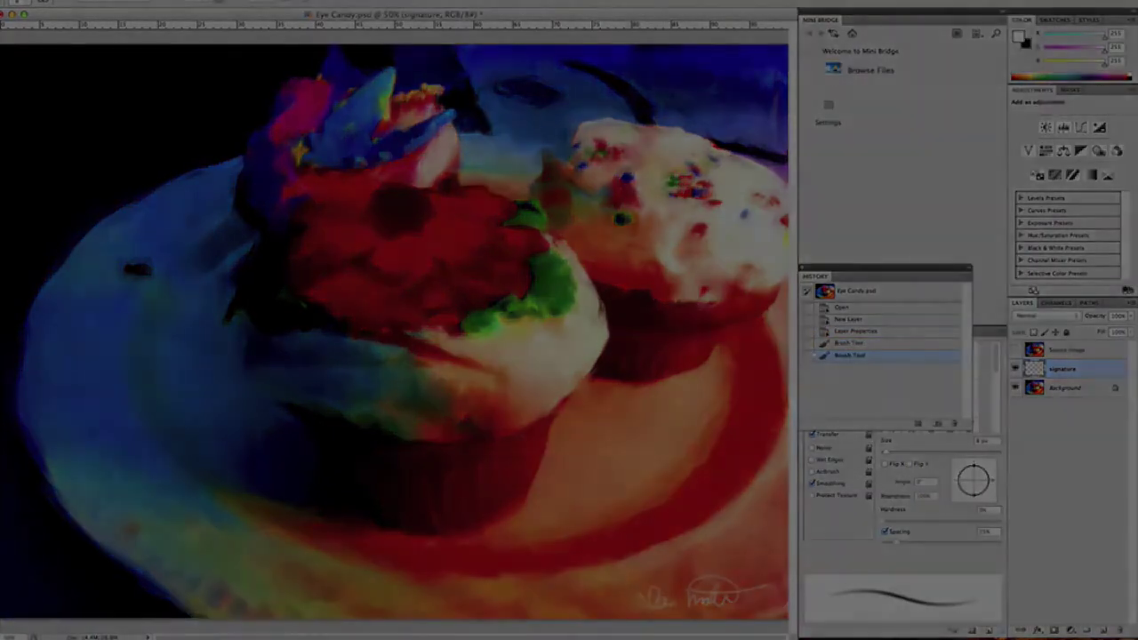